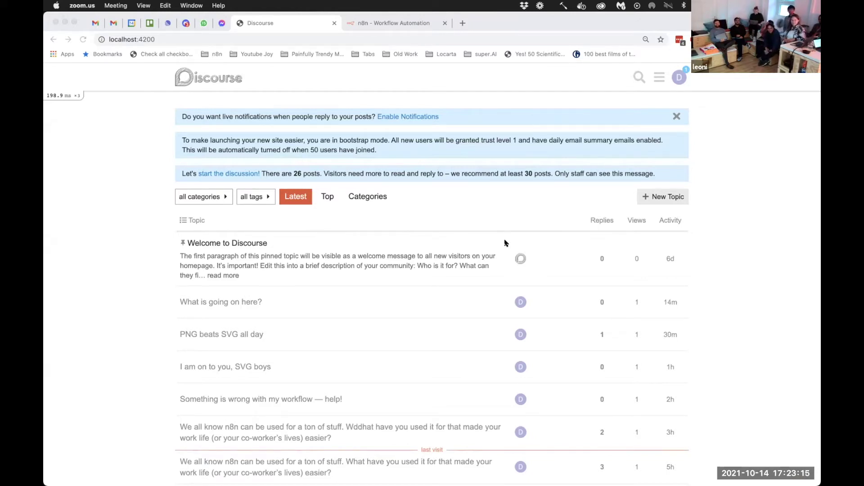
Start a new topic titled 'What on earth should I do here?' and place the caret in its empty body
left_click(656, 198)
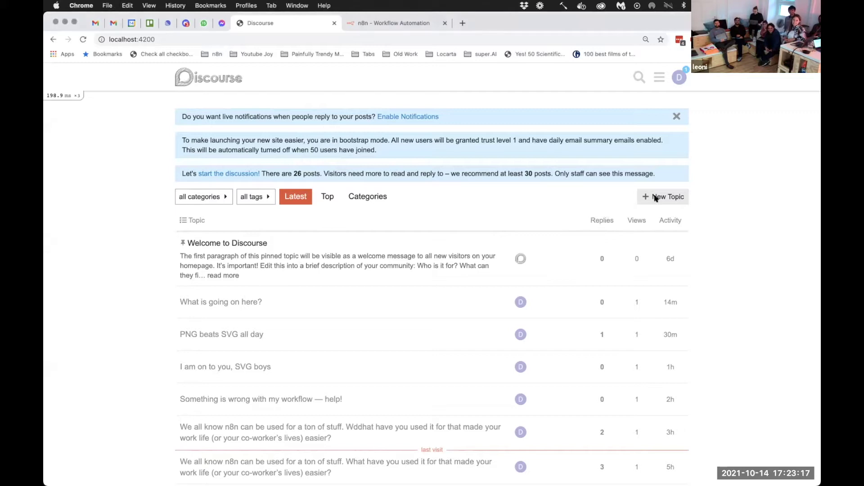
left_click(665, 202)
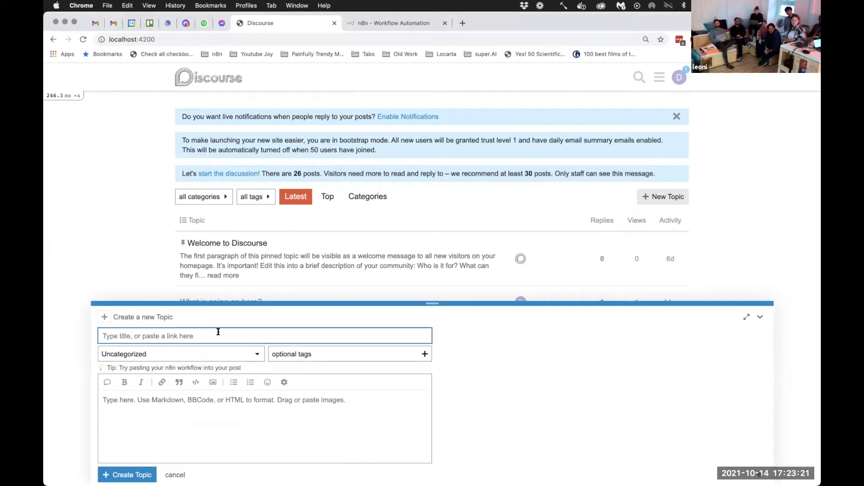
type("What on ear")
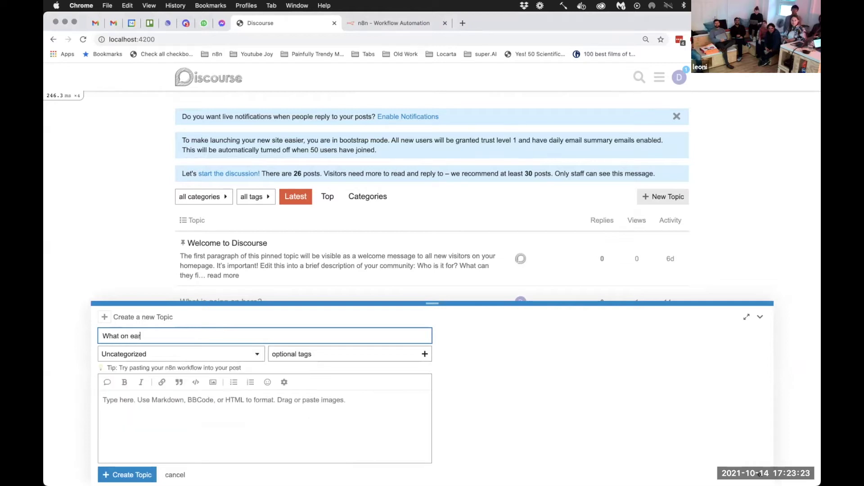
type("th souould I do here?")
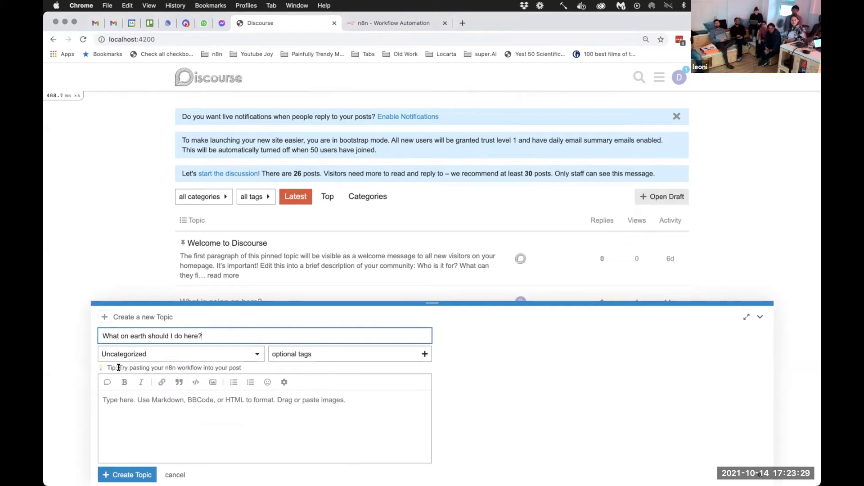
left_click_drag(118, 368, 246, 374)
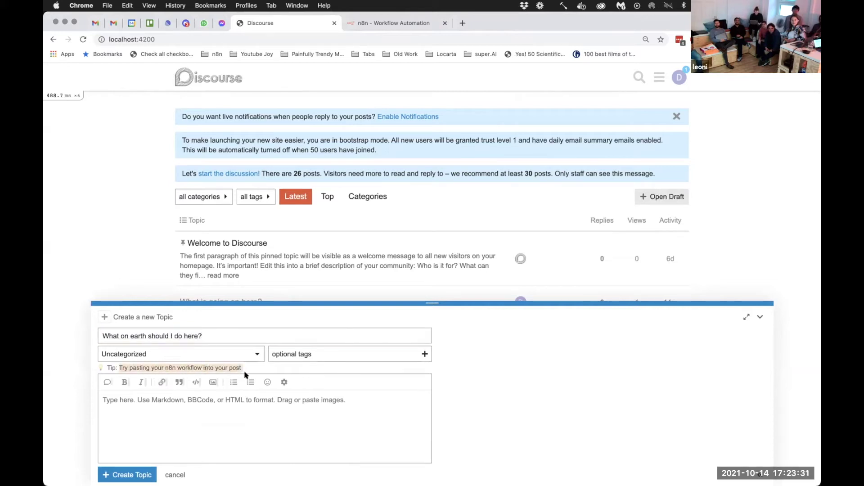
left_click(163, 401)
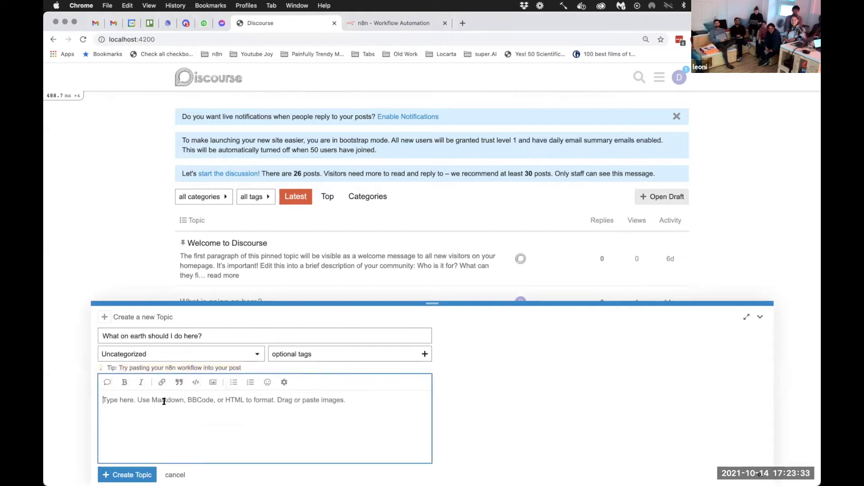
Paste the formatted n8n workflow JSON from clipboard history into the post body
key("super+v")
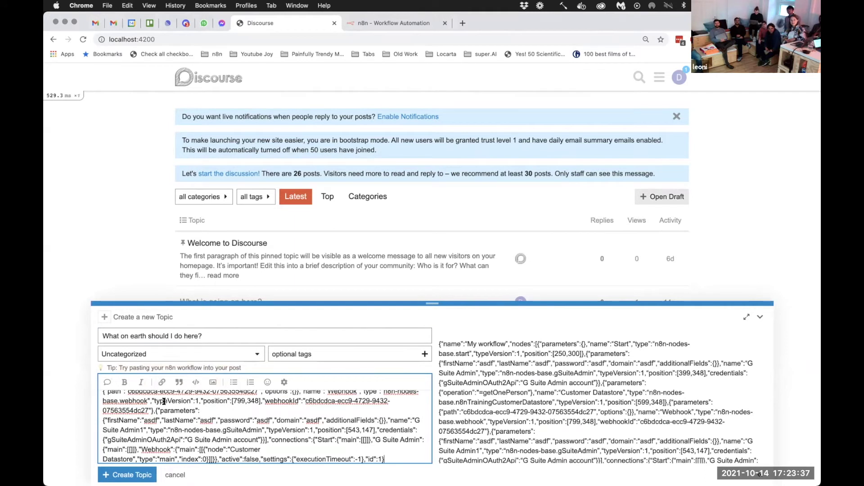
key("super+z")
key("super+alt+c")
key("Down")
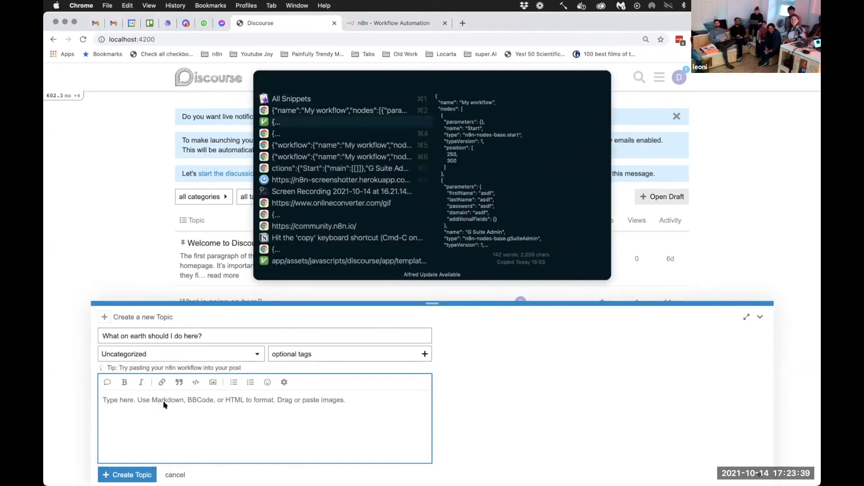
key("Return")
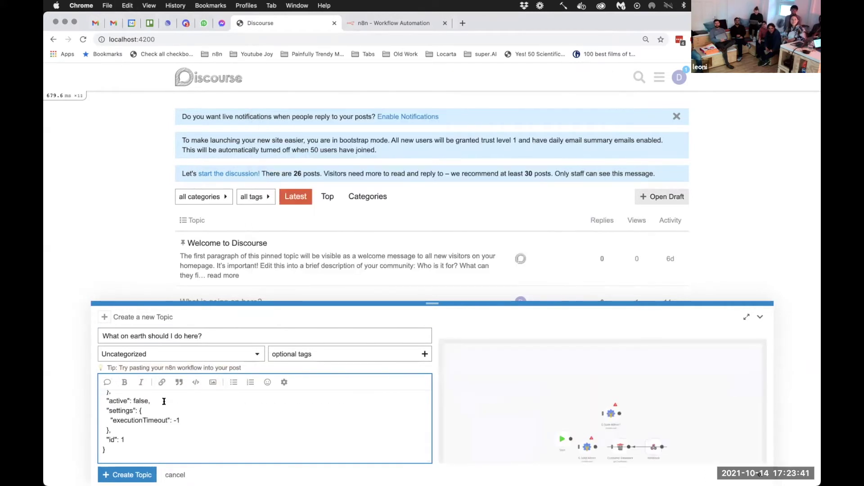
Add the line 'Can you please help me?' above the workflow JSON
scroll(181, 404, "up", 5)
scroll(181, 404, "up", 10)
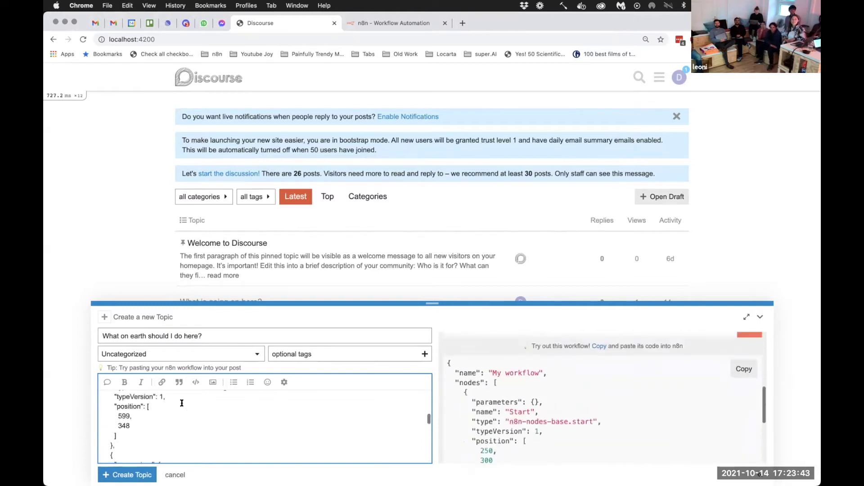
left_click(104, 399)
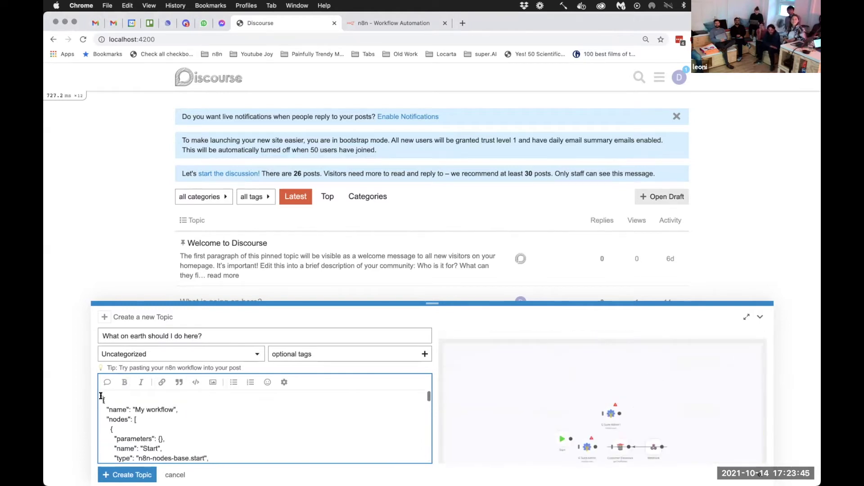
key("Return")
key("Return")
key("Up")
key("Up")
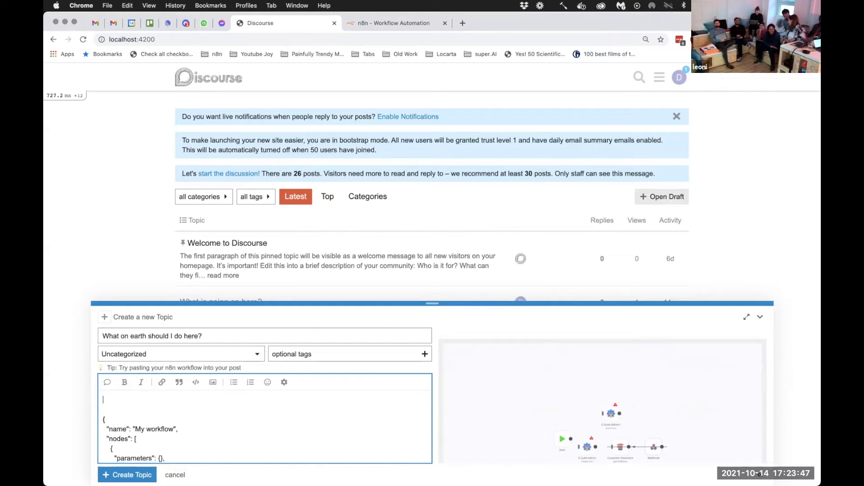
type("Can you please")
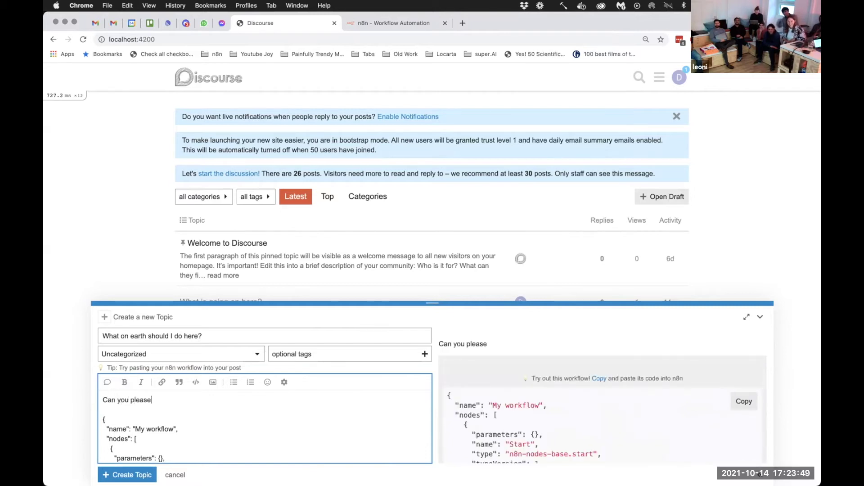
type(" help me?")
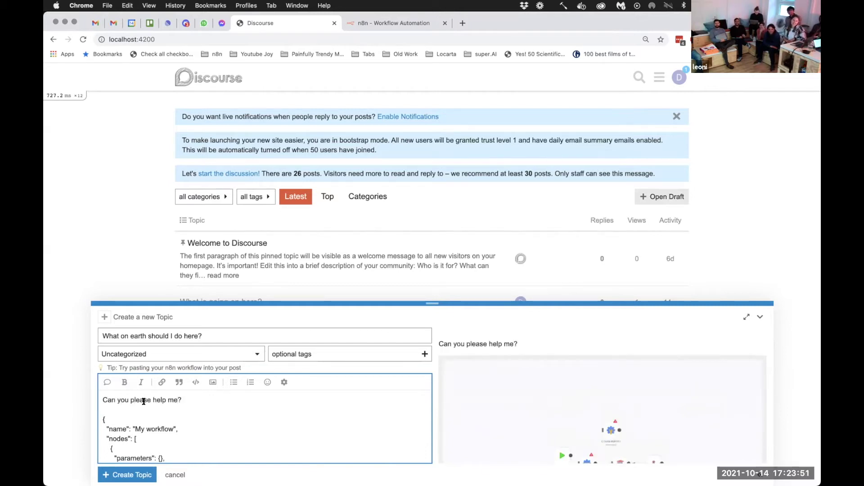
Publish the topic, review the post, and open the workflow image's context menu
left_click(118, 476)
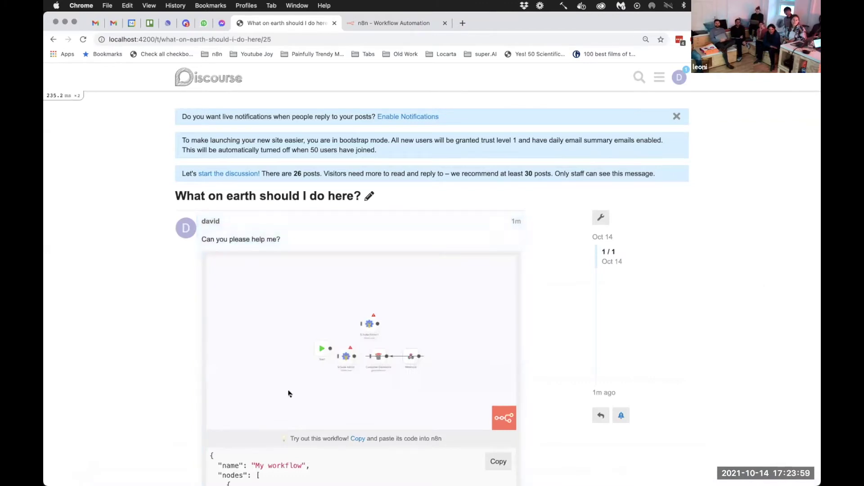
scroll(536, 349, "down", 5)
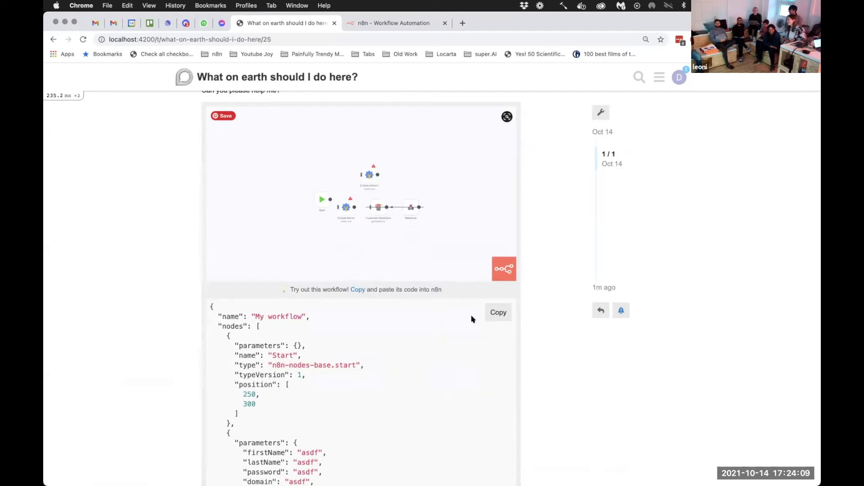
scroll(486, 360, "down", 3)
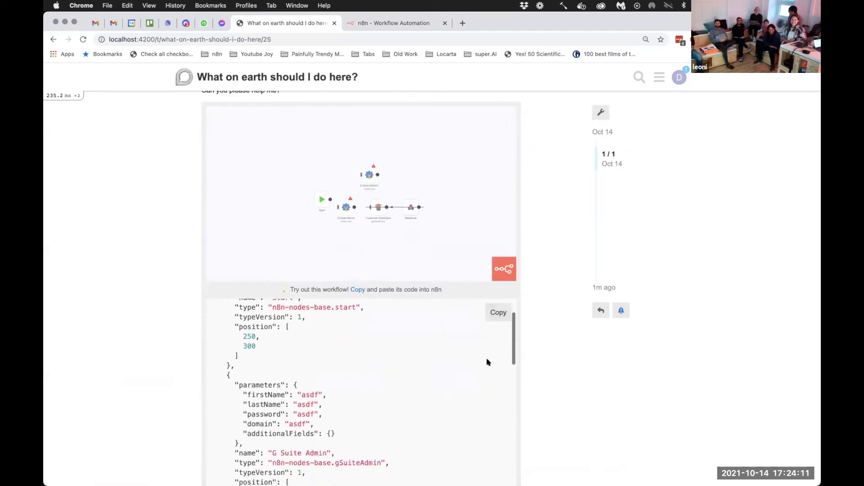
scroll(487, 362, "up", 3)
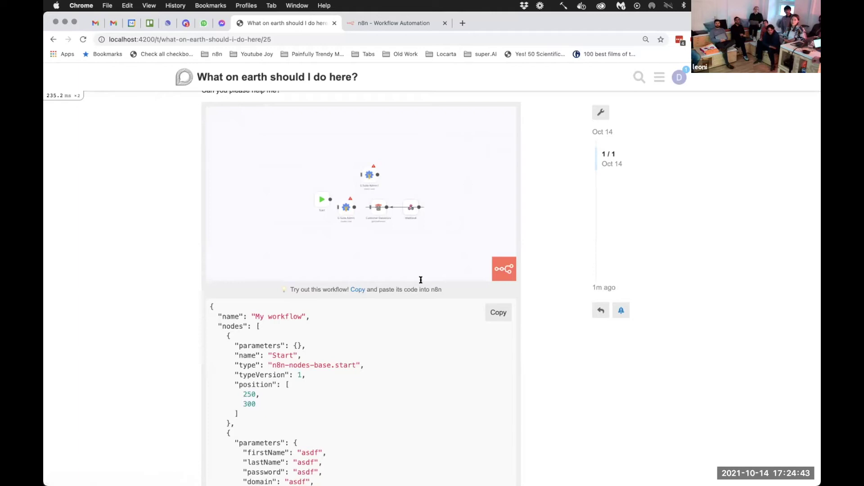
right_click(349, 202)
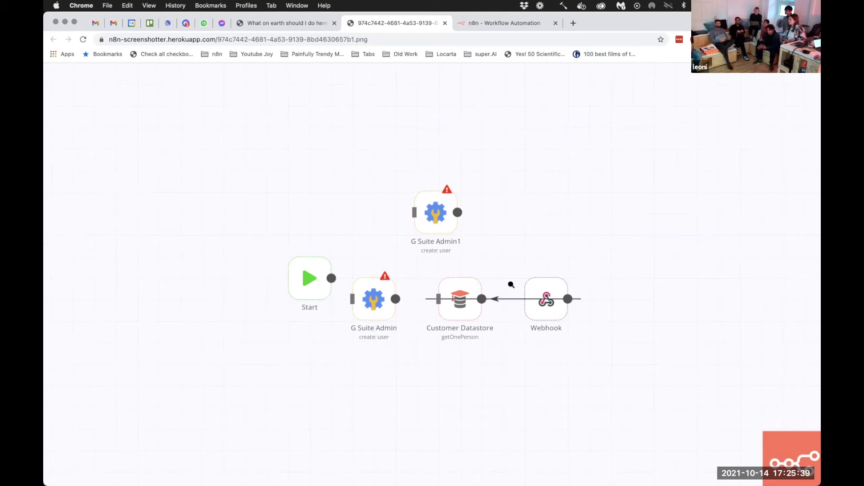
Return from the full-size workflow image to the forum topic's browser tab
left_click(300, 23)
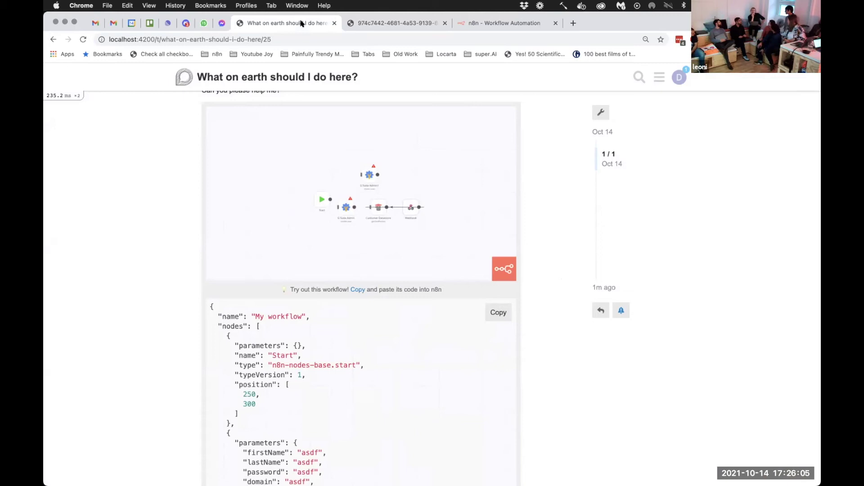
Reply to the topic, pasting the 'My workflow' JSON into the reply editor
scroll(512, 260, "down", 15)
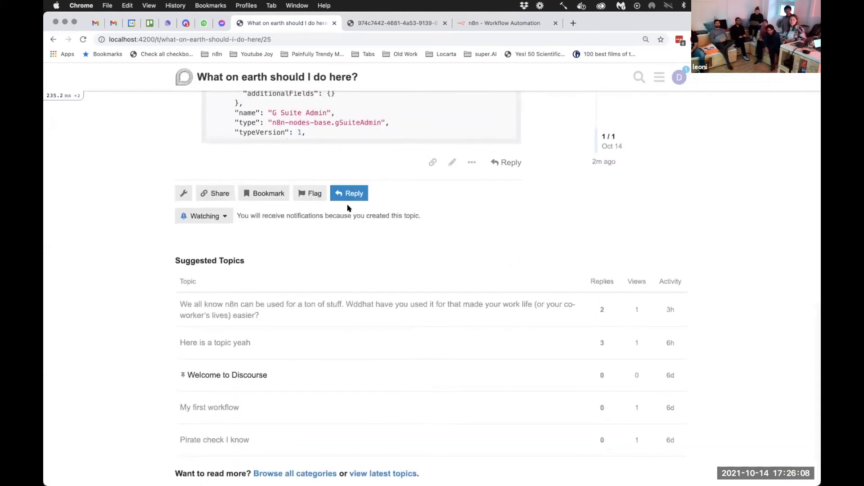
left_click(351, 193)
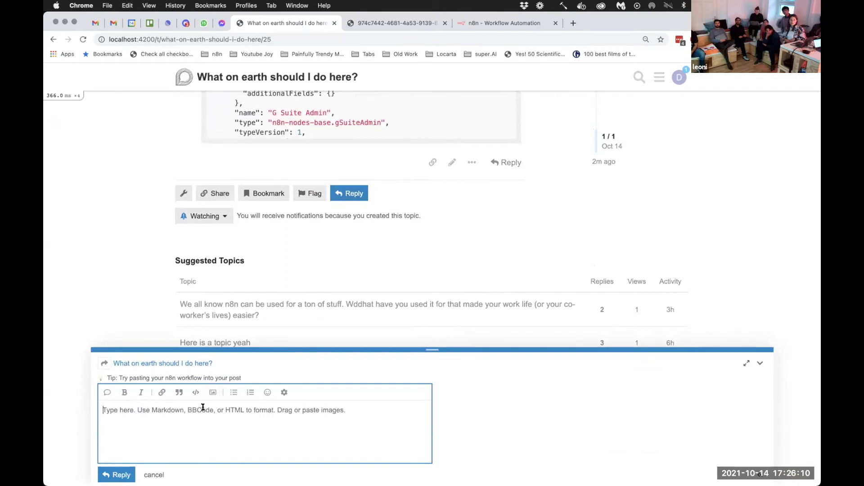
key("super+v")
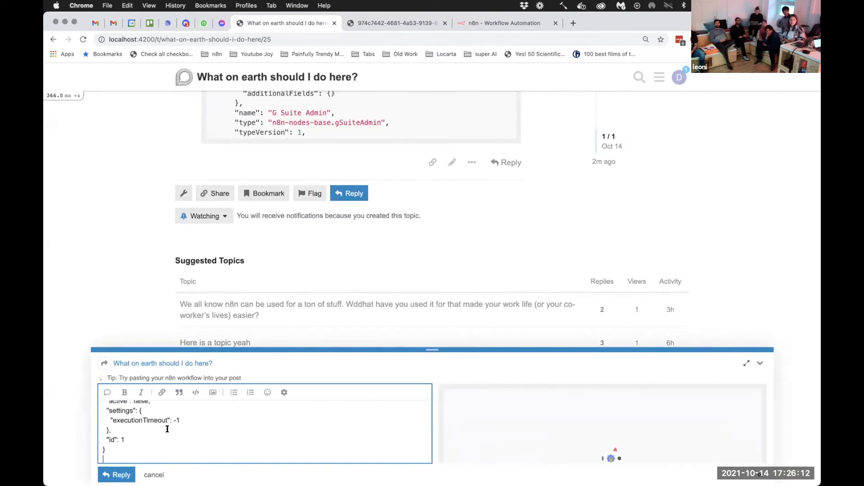
scroll(166, 429, "up", 5)
scroll(165, 429, "up", 5)
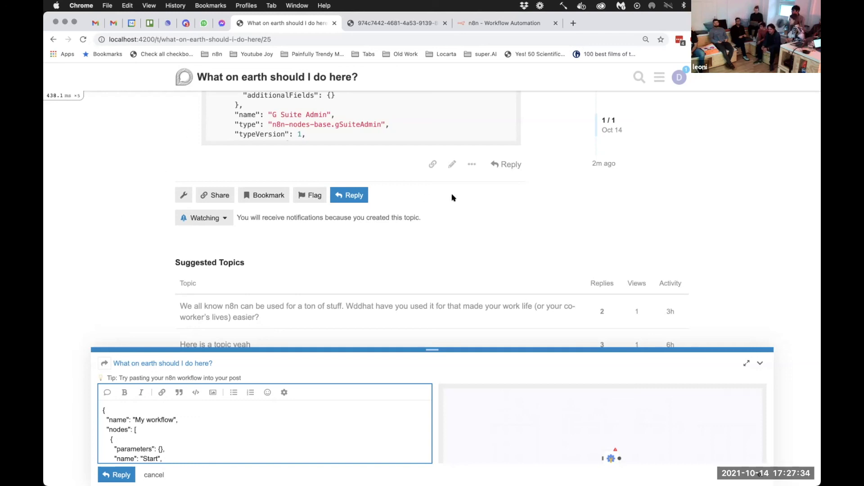
scroll(589, 170, "up", 12)
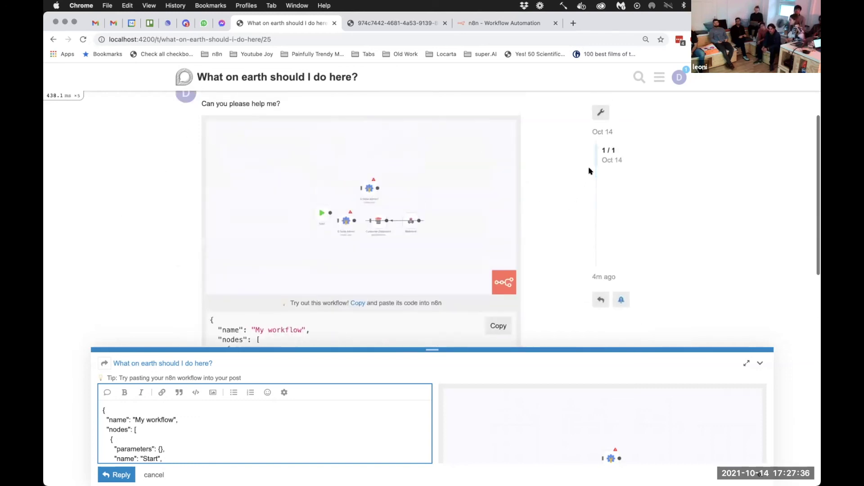